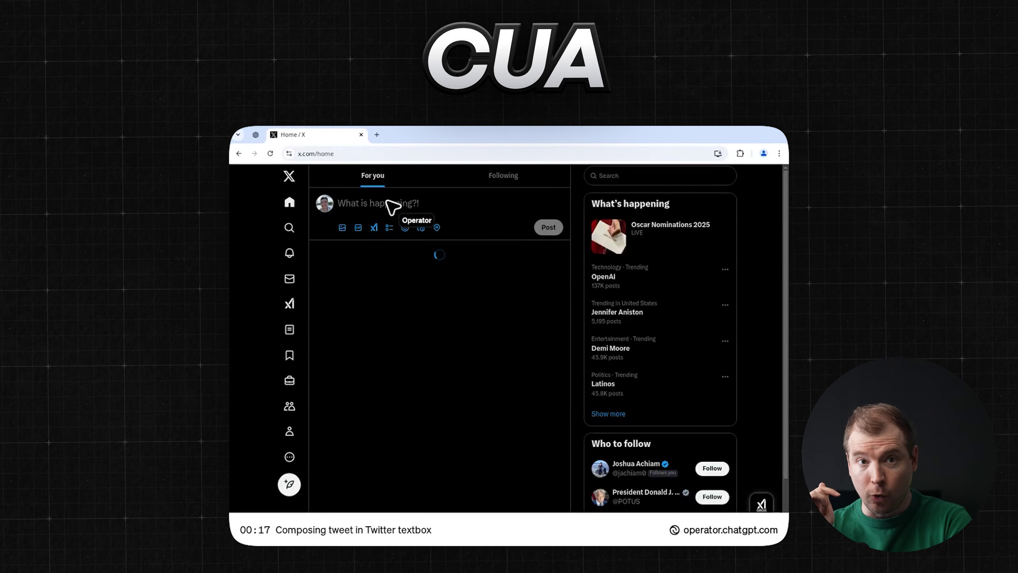
Enter the launch tweet 'We launched a research preview of Operator today! It's a model built on top of GPT-4o…'
left_click(387, 202)
type("We launched a research preview of Operator today! It's a model built on top of GPT-4o that can control a browser — it is very early and will make mistakes, but it's a taste of things to come https://openai.com/index/introducing-operator/")
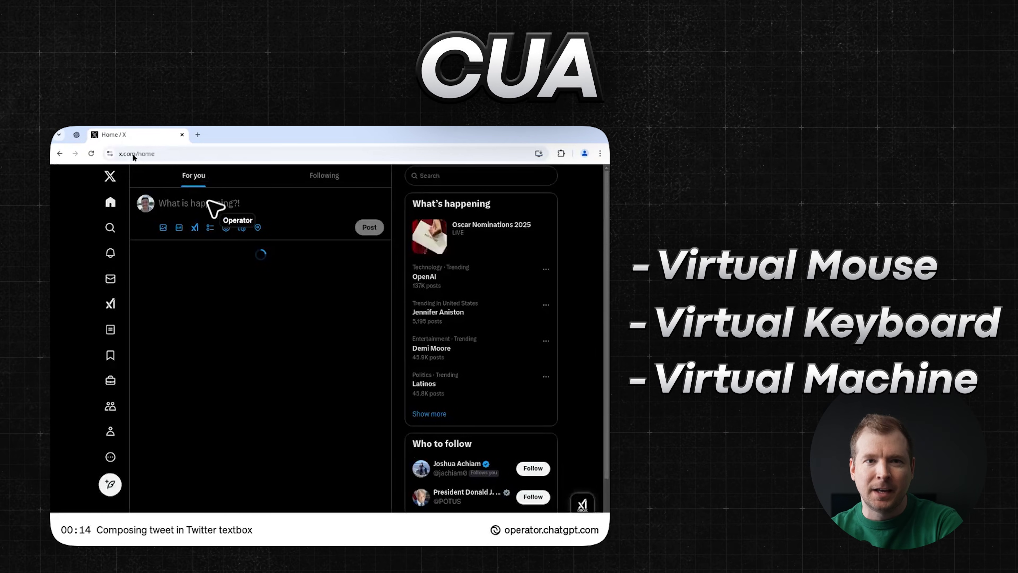
left_click(209, 204)
type("We launched a research preview of Operator today! It's a model built on top of GPT-4o that can control a browser — it is very early and will make mistakes, but it's a taste of things to come https://openai.com/index/introducing-operator/")
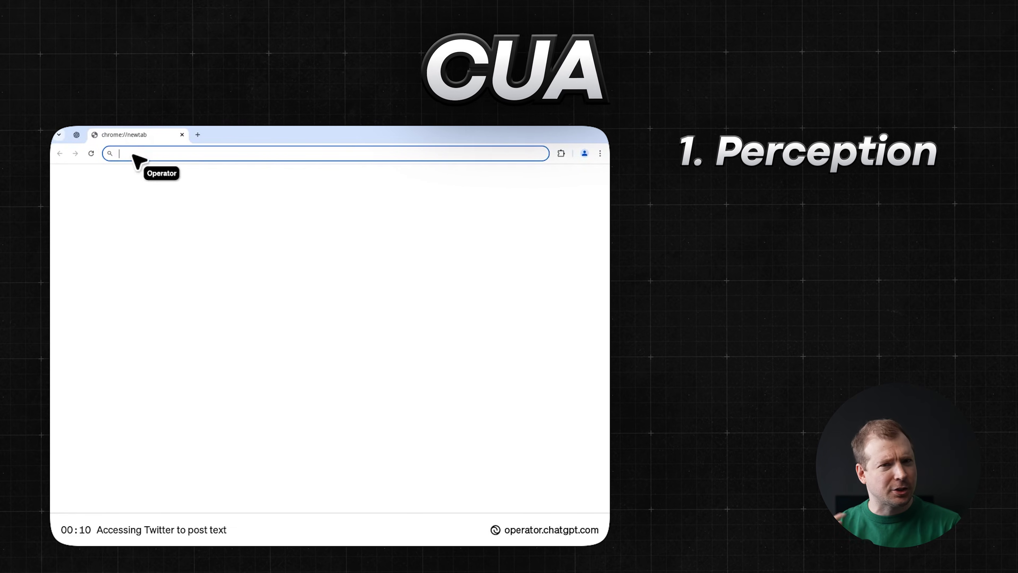
Load x.com and write the Operator launch tweet in the X compose box
type("x.com")
key("Return")
left_click(210, 204)
type("We launched a research preview of Operator today! It's a model built on top of GPT-4o that can control a browser — it is very early and will make mistakes, but it's a taste of things to come https://openai.com/index/introducing-operator/")
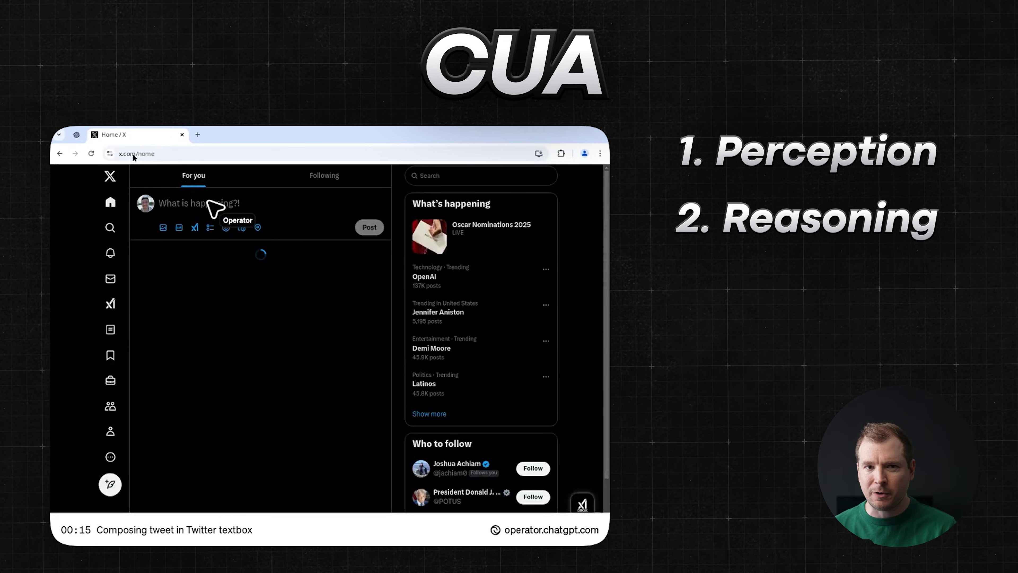
left_click(214, 206)
type("We launched a research preview of Operator today! It's a model built on top of GPT-4o that can control a browser — it is very early and will make mistakes, but it's a taste of things to come https://openai.com/index/introducing-operator/")
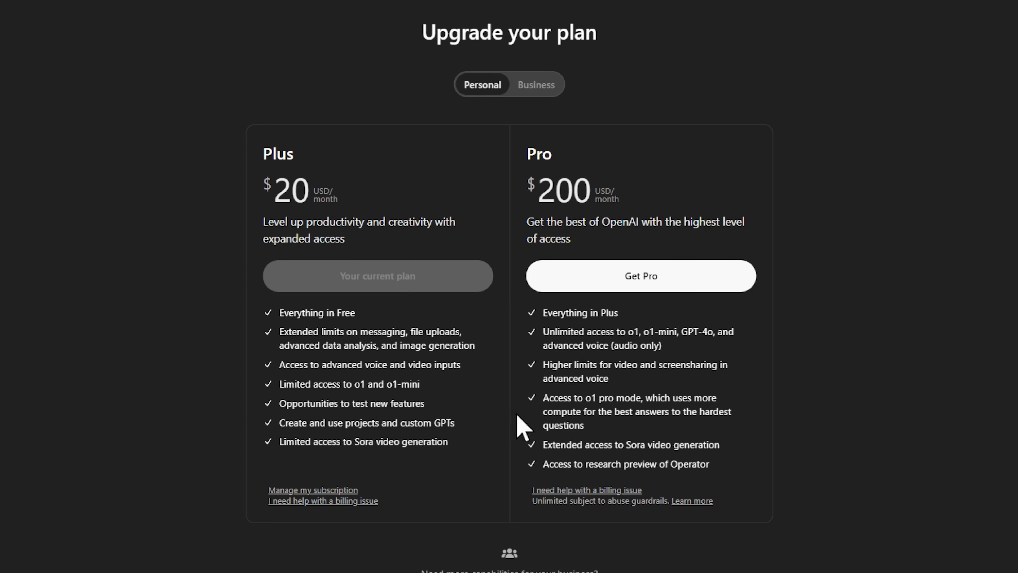
Choose Get Pro for the $200/month Pro plan
left_click(695, 289)
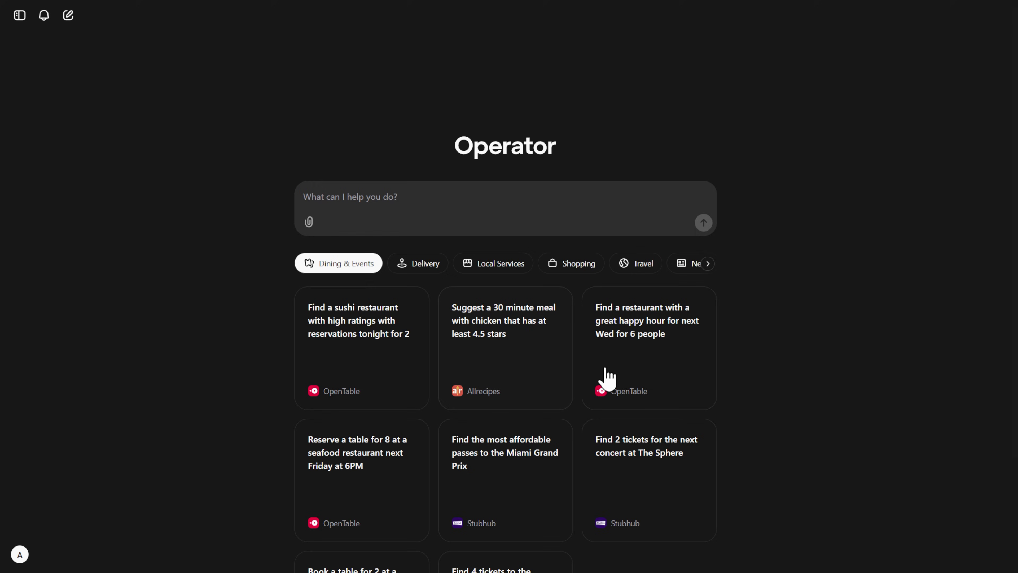
Go to operator.chatgpt.com and send the request to log into Wix Studio and publish Merge's latest blog draft
key("ctrl+l")
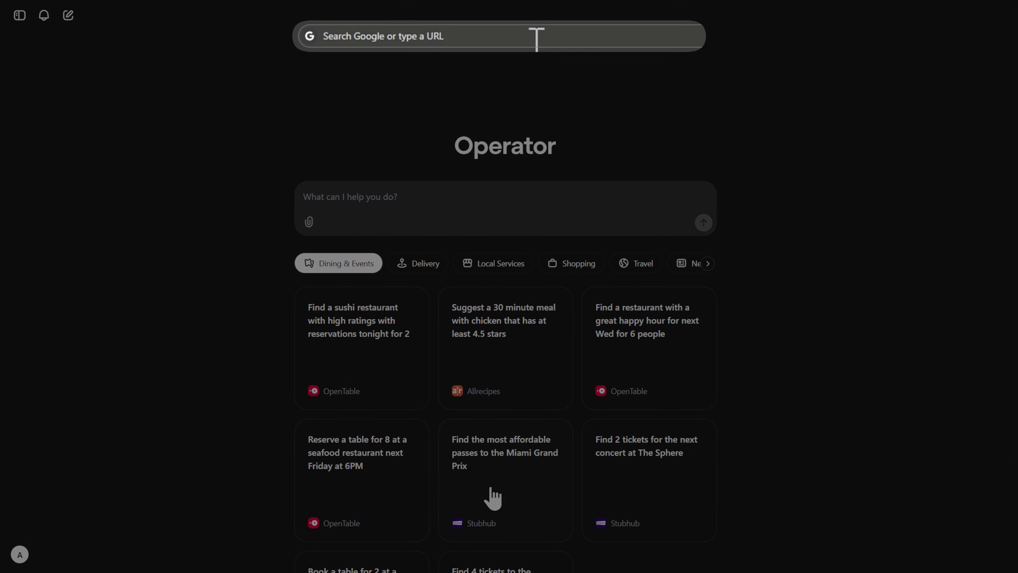
type("operator.")
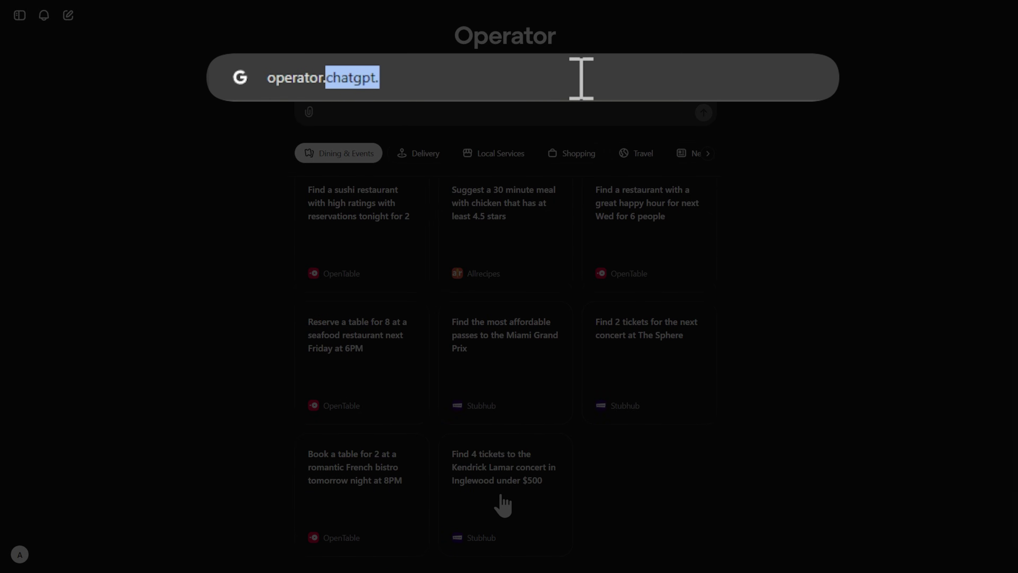
type("chatgpt.")
key("Return")
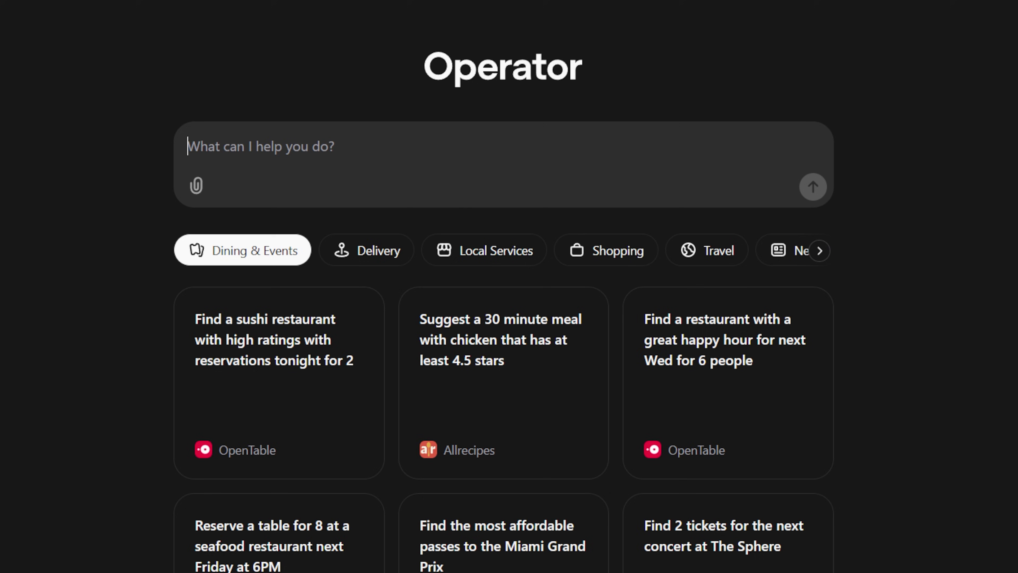
type("Log into my Wix Studio website Merge and publish my")
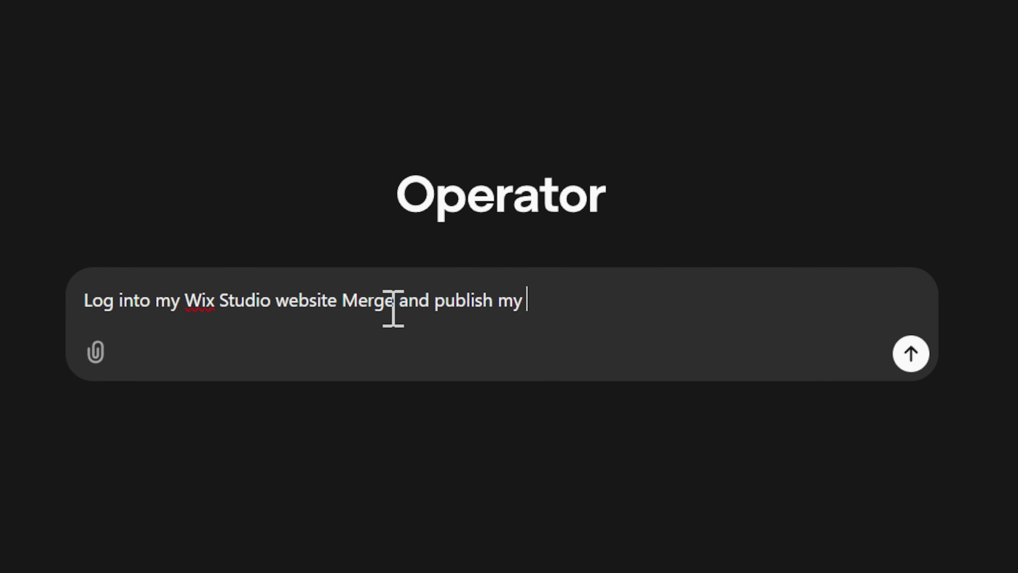
type("est blog draft article")
left_click(911, 354)
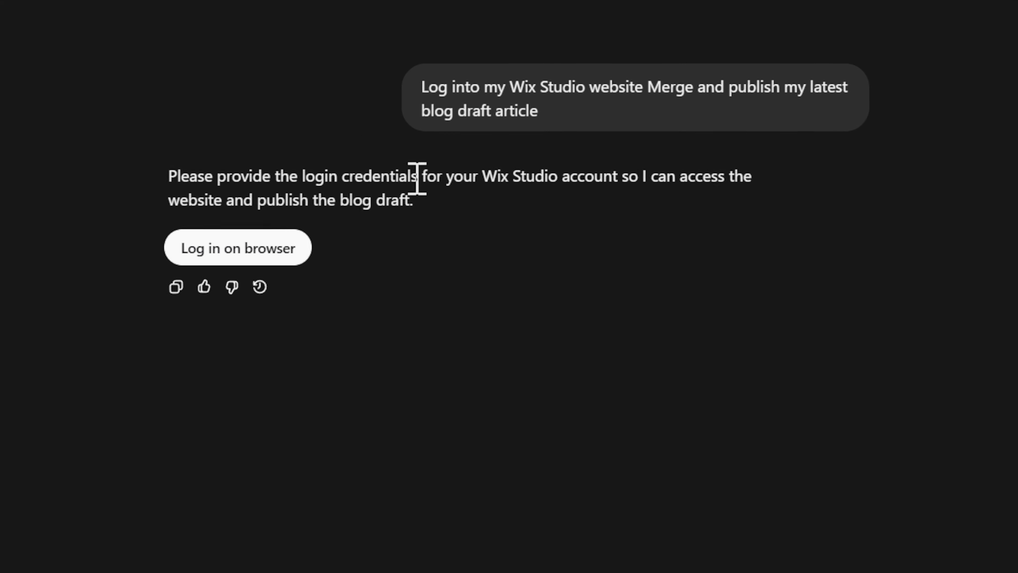
Take over Operator's browser to log in, skipping through the browser introduction cards
left_click(261, 251)
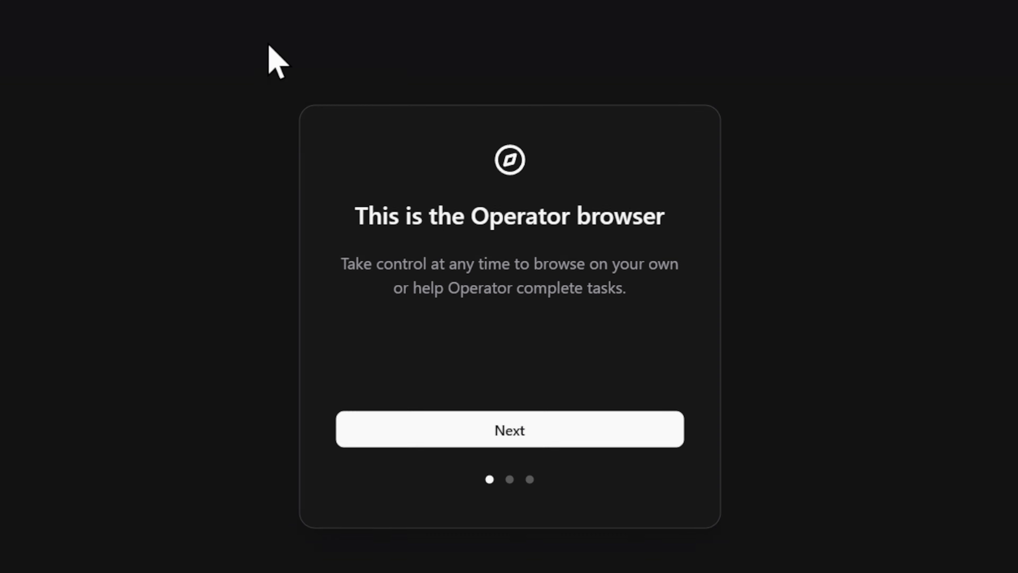
left_click(570, 413)
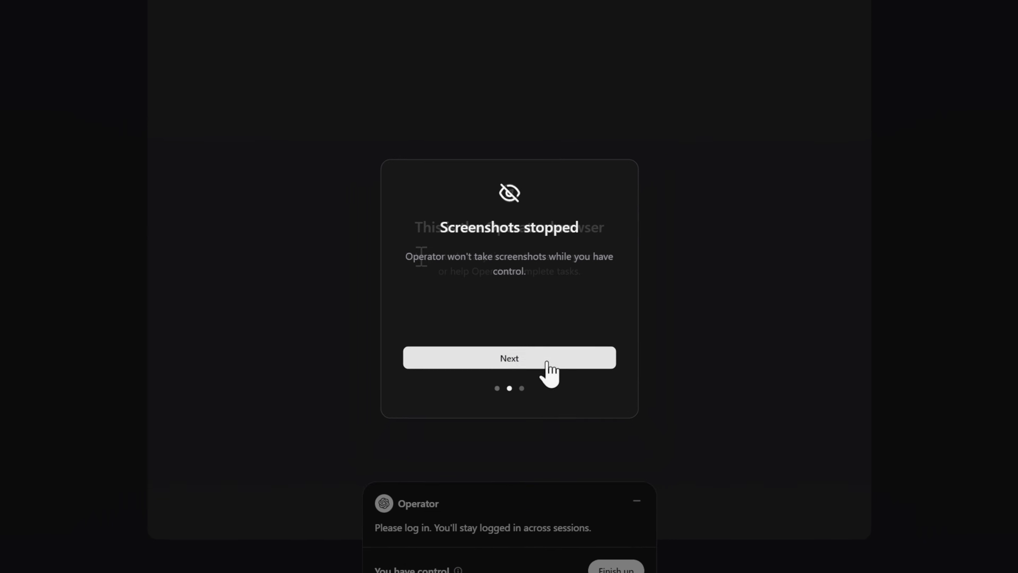
left_click(570, 412)
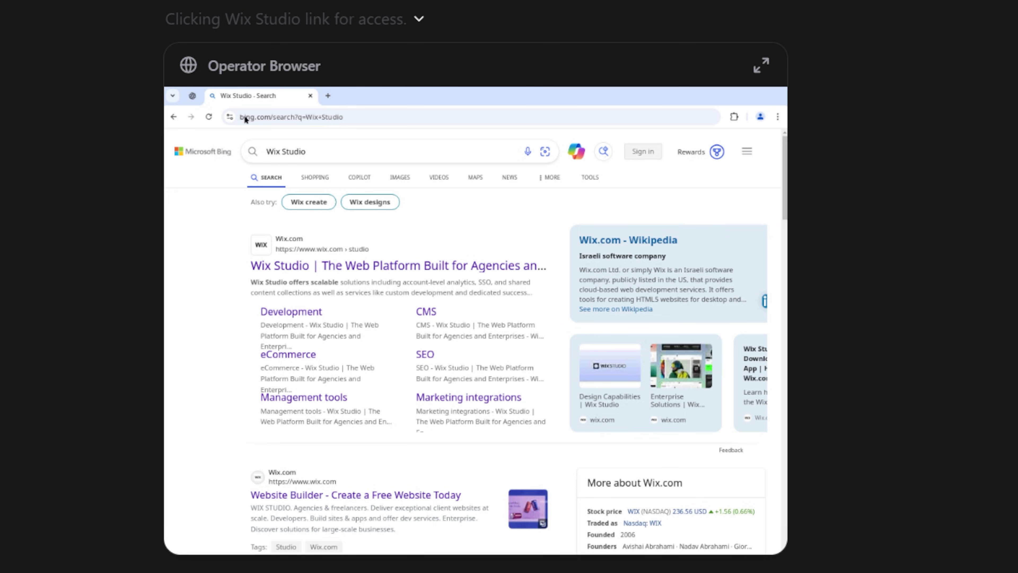
Open the Wix Studio site, sign in with Google, and end the manual takeover
left_click(308, 265)
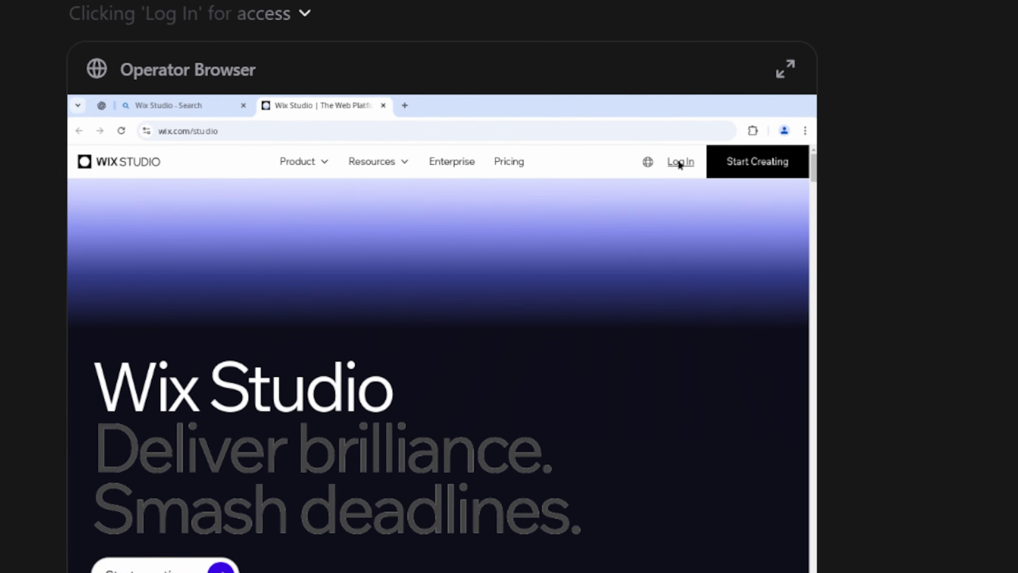
left_click(701, 224)
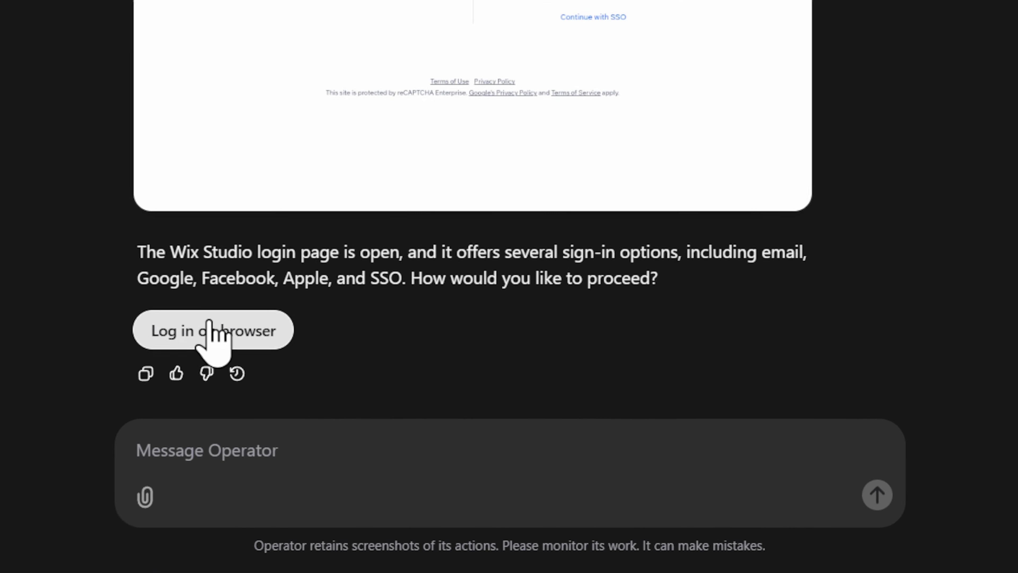
left_click(216, 330)
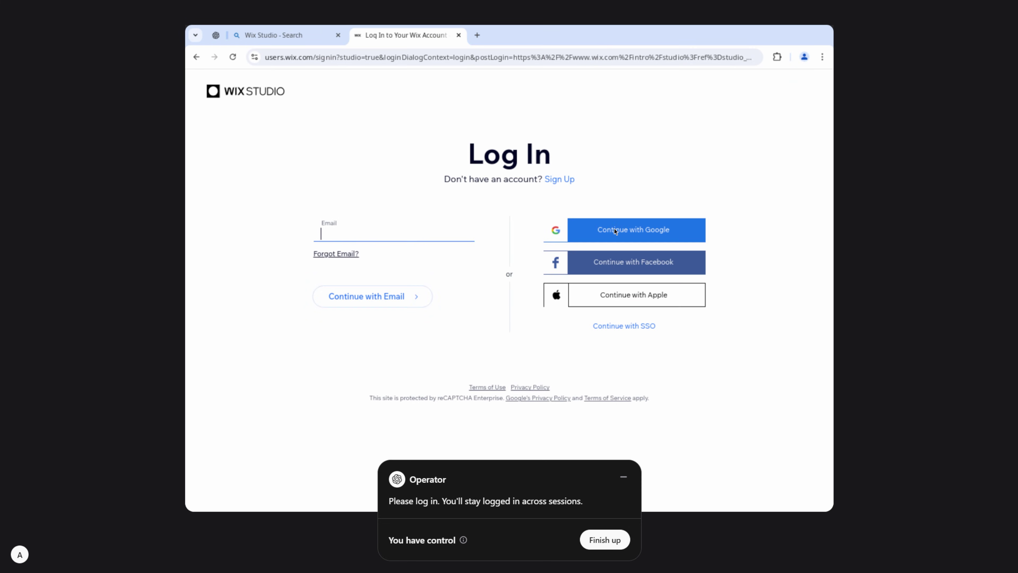
left_click(615, 231)
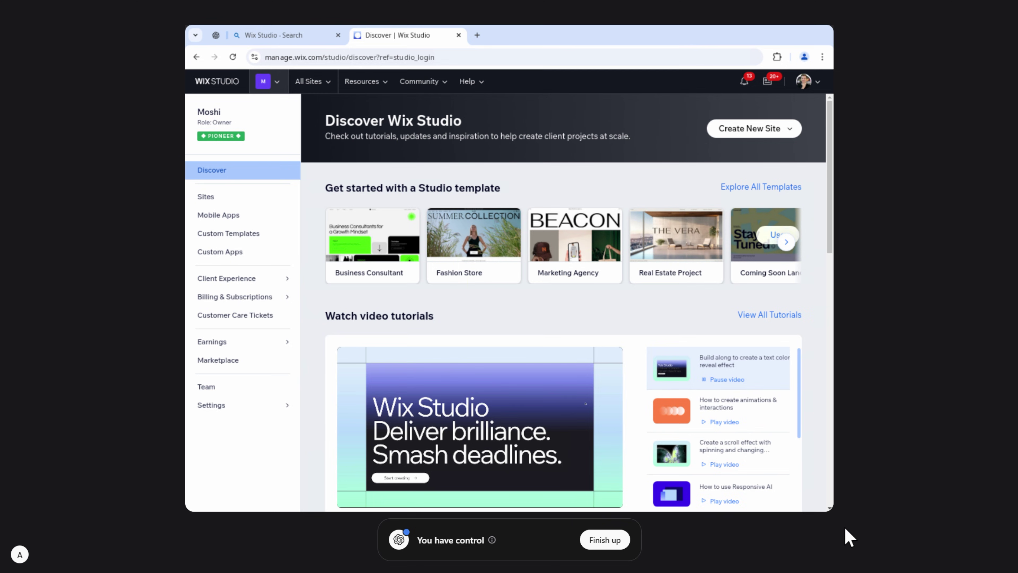
left_click(605, 539)
Return control to Operator and answer 'Yes' to publish the draft post
left_click(593, 546)
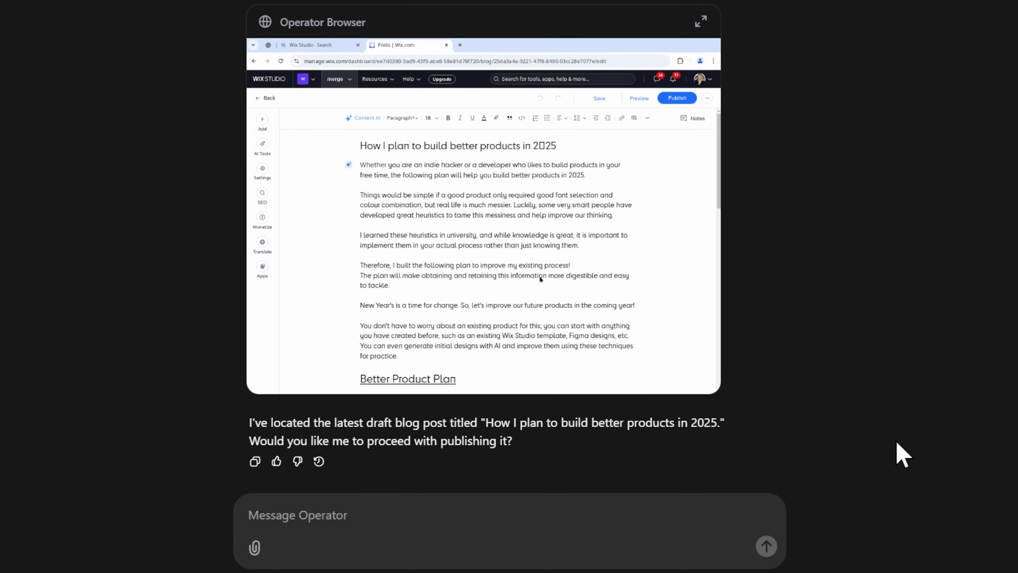
type("s")
key("Return")
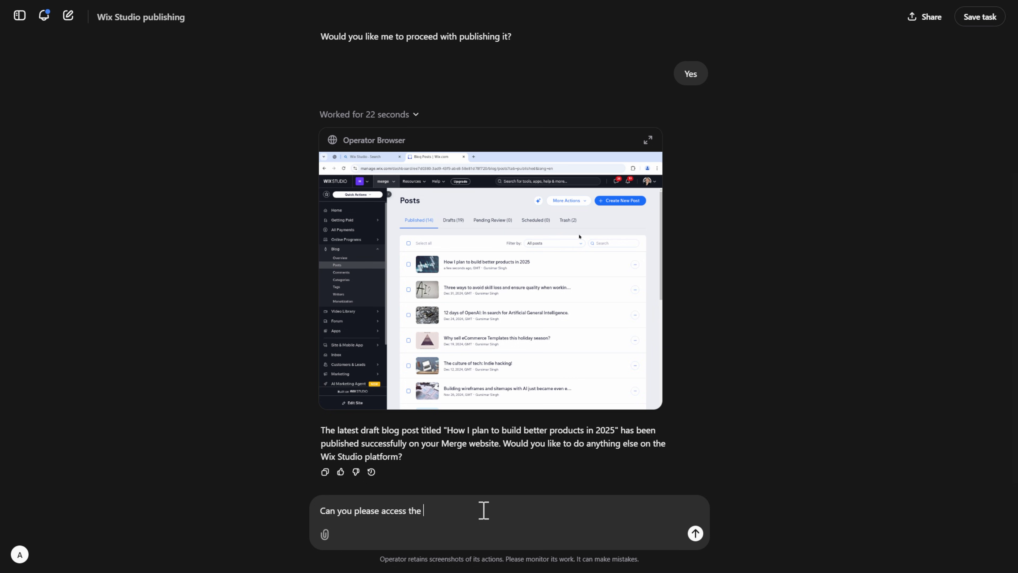
Ask Operator to verify the post is live, then remove Design Reviews from Merge's header menu in the Editor
type("om website and check it is in fact published")
key("Return")
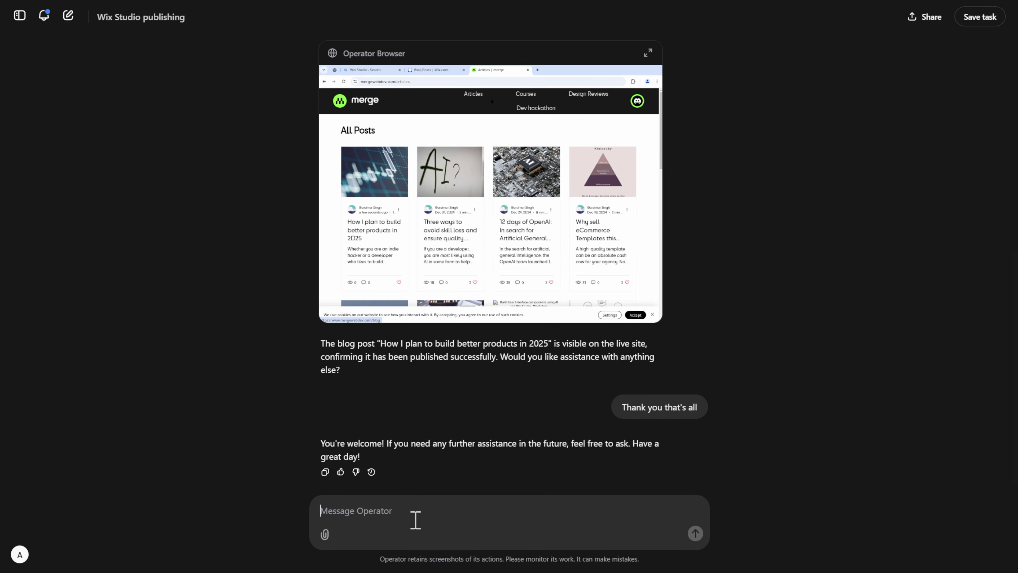
type("Can you head t")
type("ack to the Wix Studio tab, a")
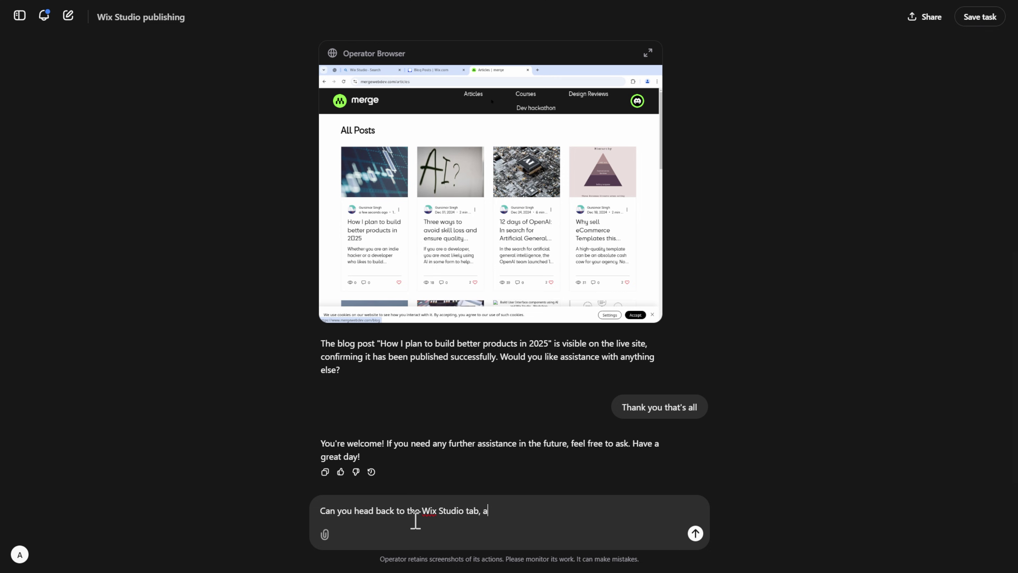
type("nd select to edit the Merge website, in the Wix Studio H")
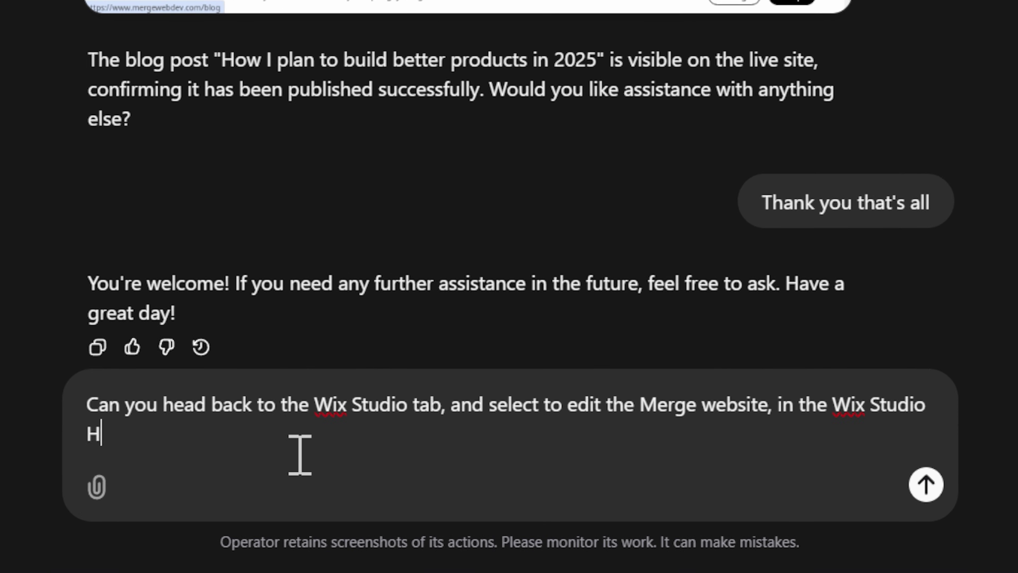
key("BackSpace")
type("Editor, please update the header, removing the")
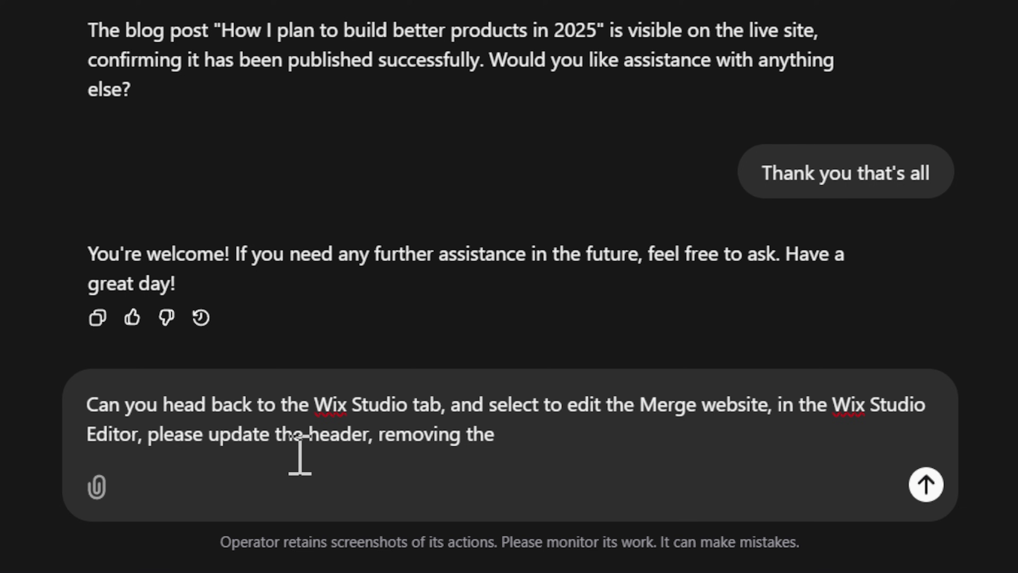
type(" Design Reviews from the menu")
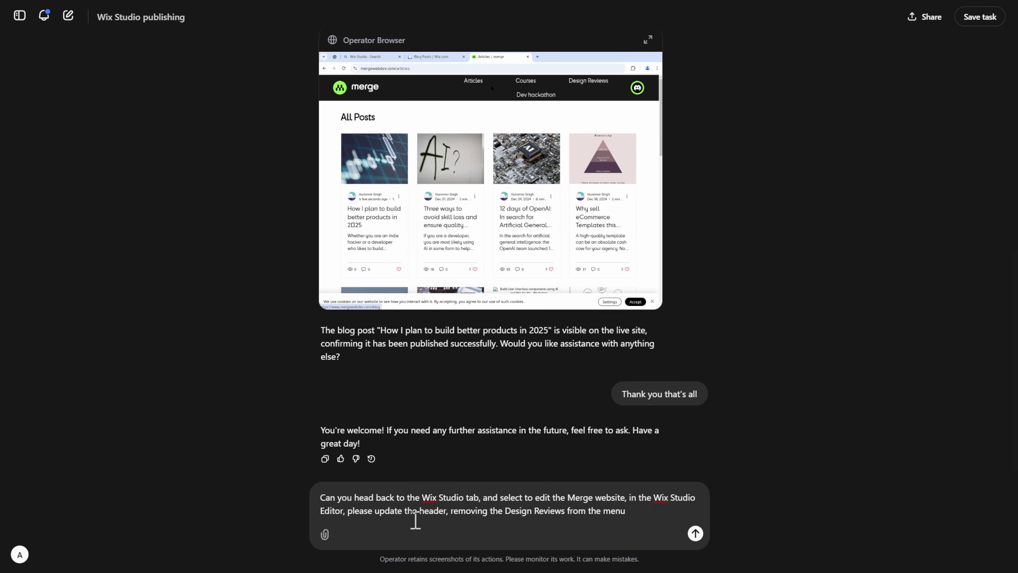
key("Return")
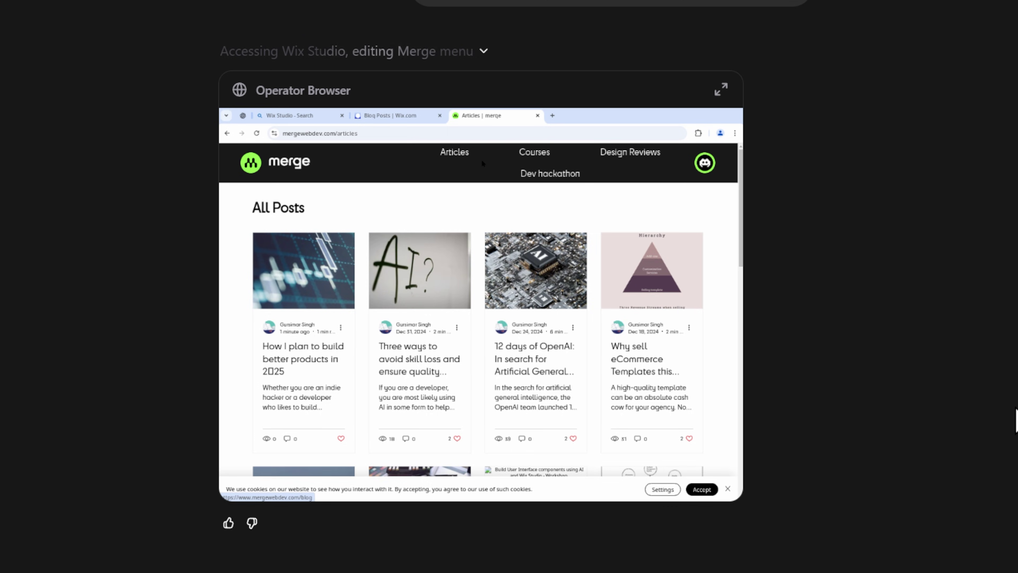
Mark the flagged action safe so the agent resumes on the Merge site
left_click(386, 115)
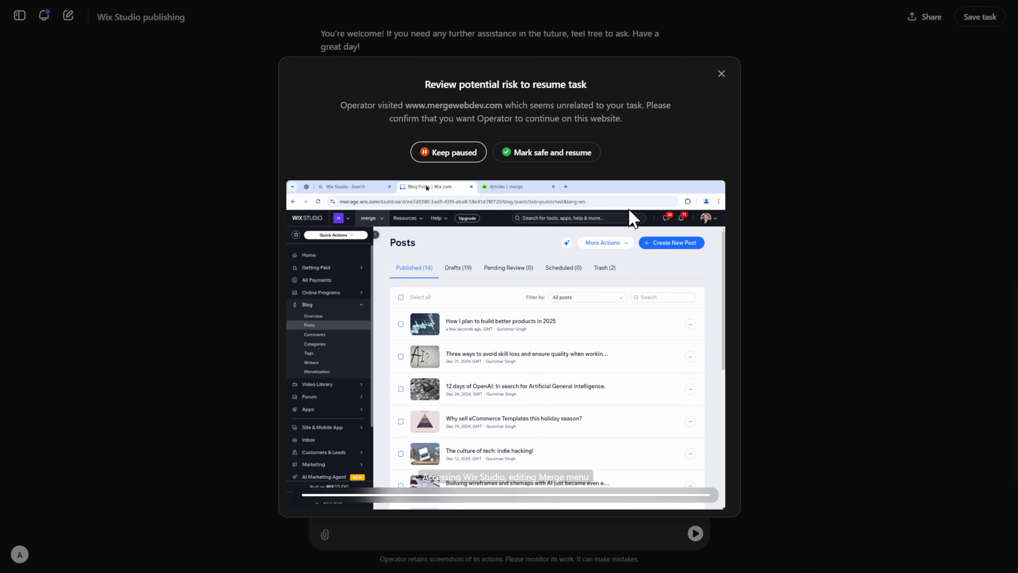
left_click(531, 155)
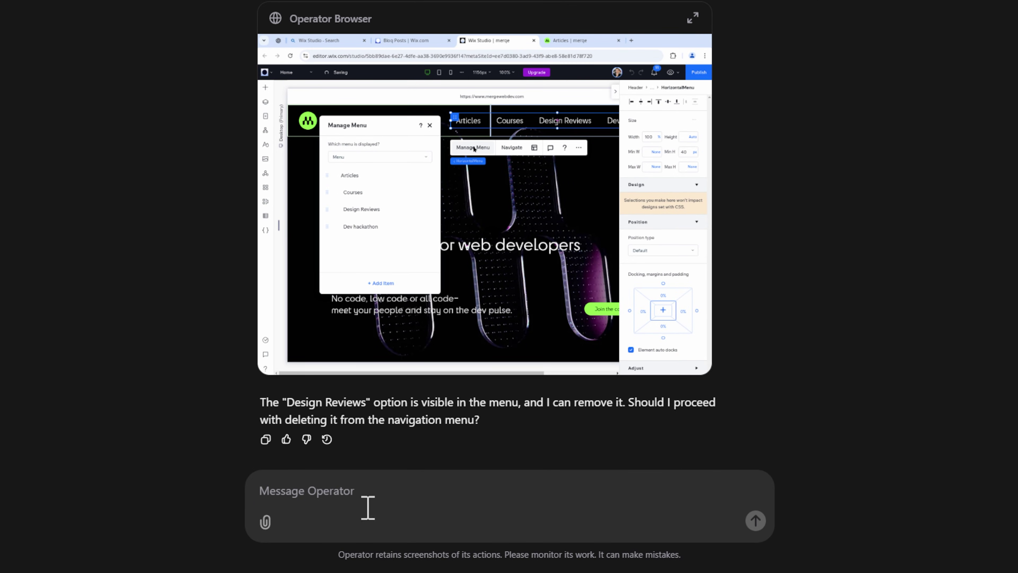
Tell the agent to remove Dev hackathon instead, answer 'No' to publishing, and request bolder menu items
type("Actually please remove")
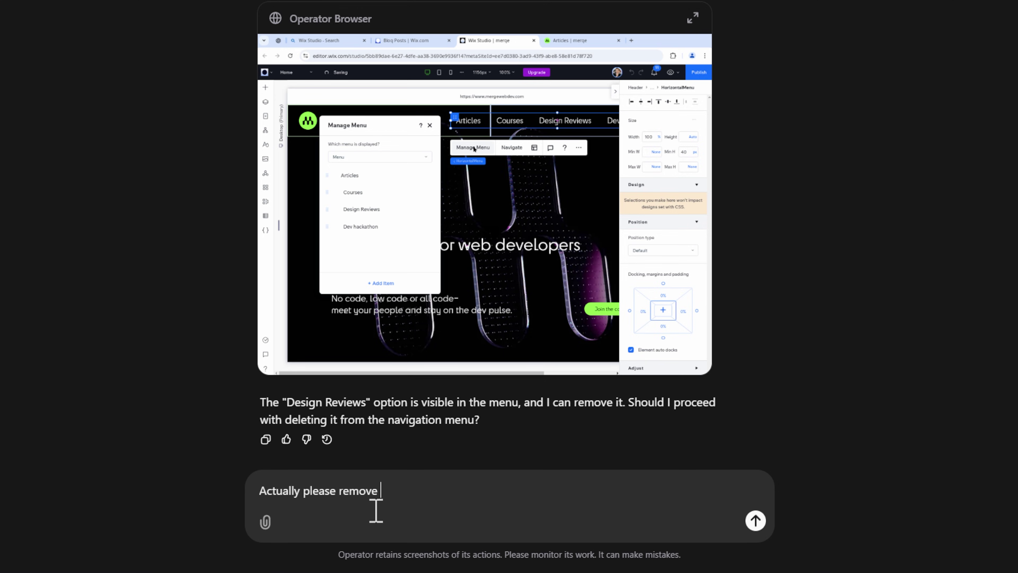
type(" Dev hackathon instead")
key("Return")
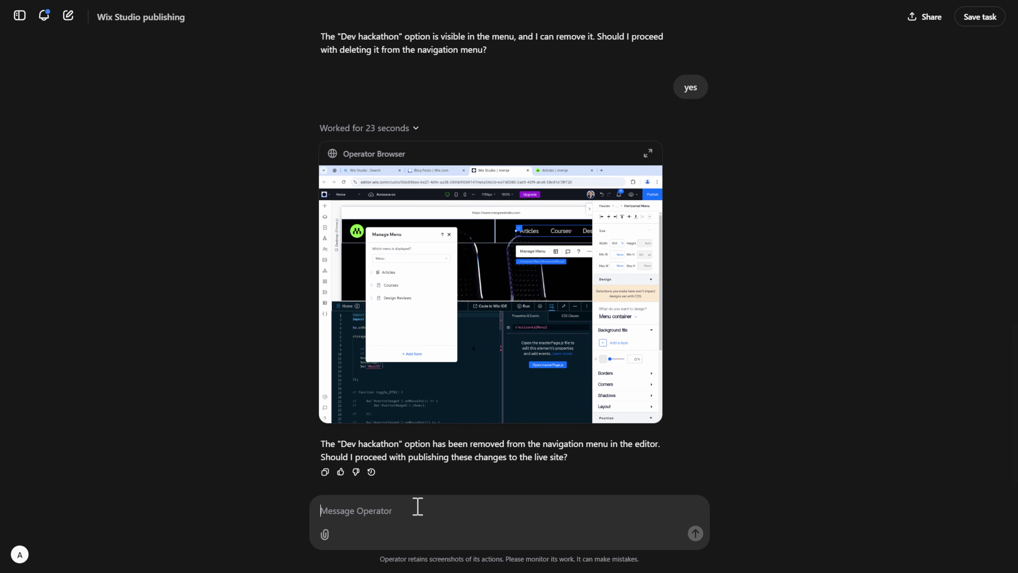
type("No")
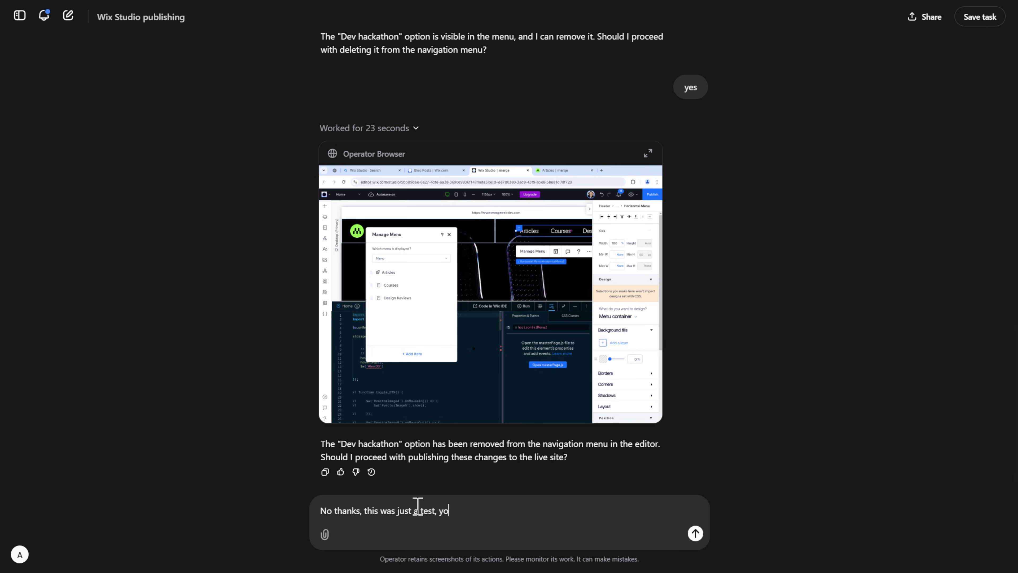
type("ins")
type("tead can you please make the menu items in the ")
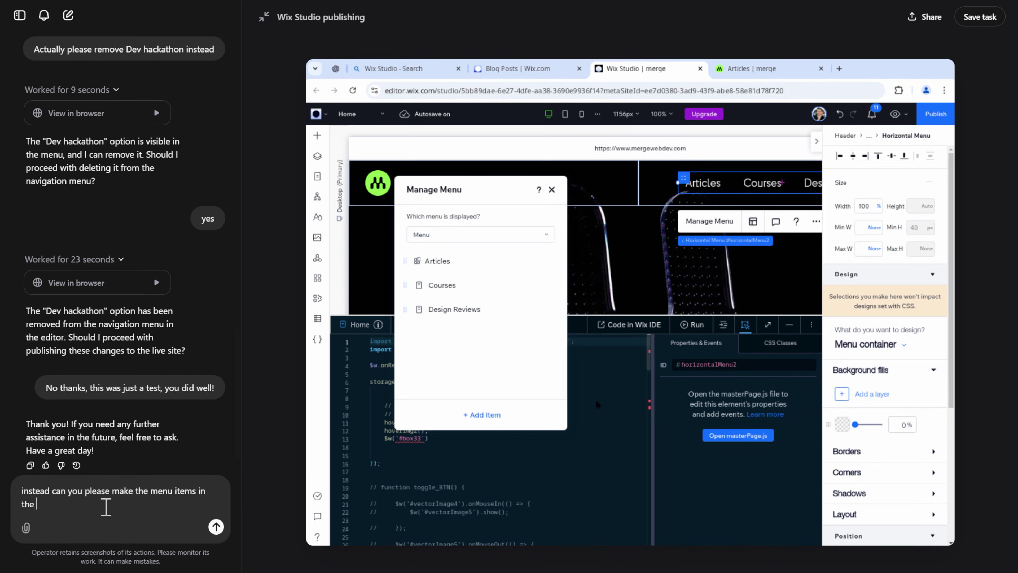
type("navigation bolder, as the text currently has a light font weight")
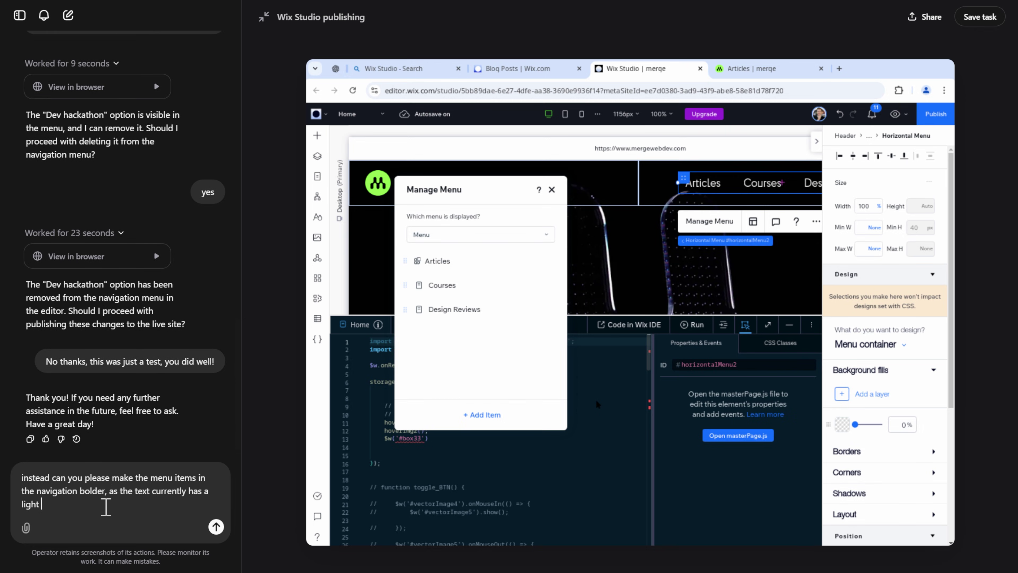
Send the request to make the navigation menu items bolder than their current light text
key("Return")
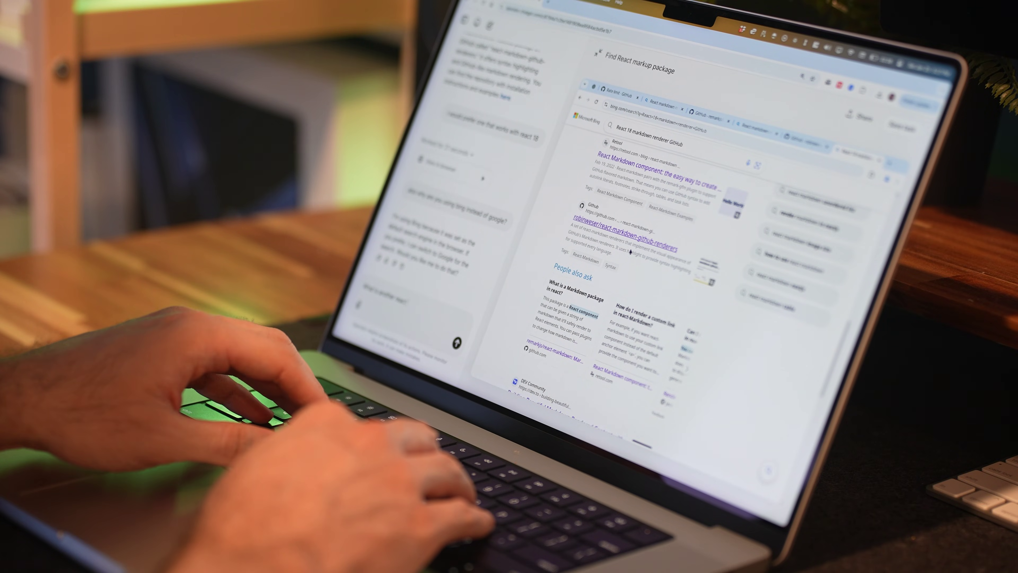
Browse Operator's start-page suggestions under the Delivery and Local Services categories
type("library")
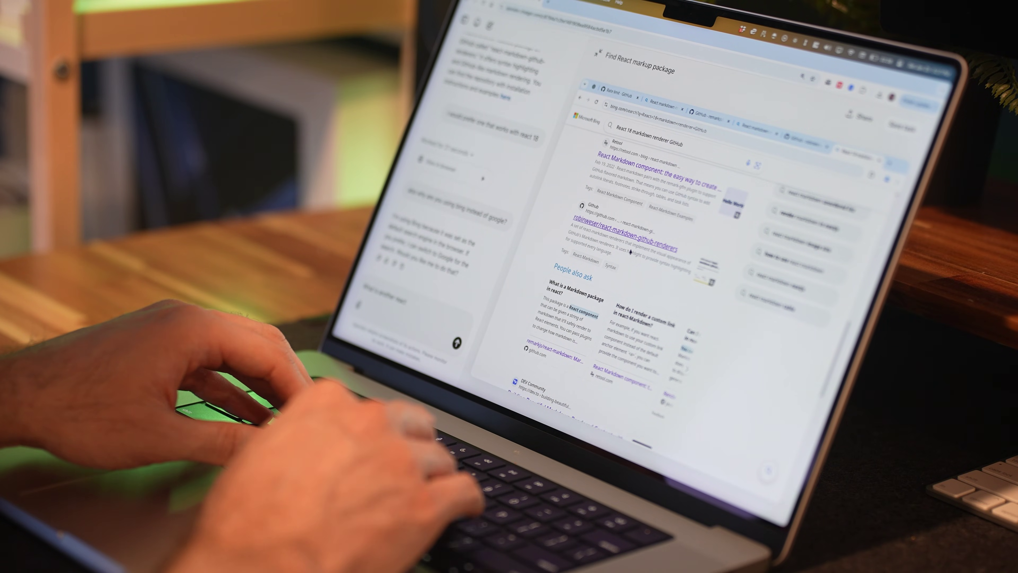
type(" I could use for this pro")
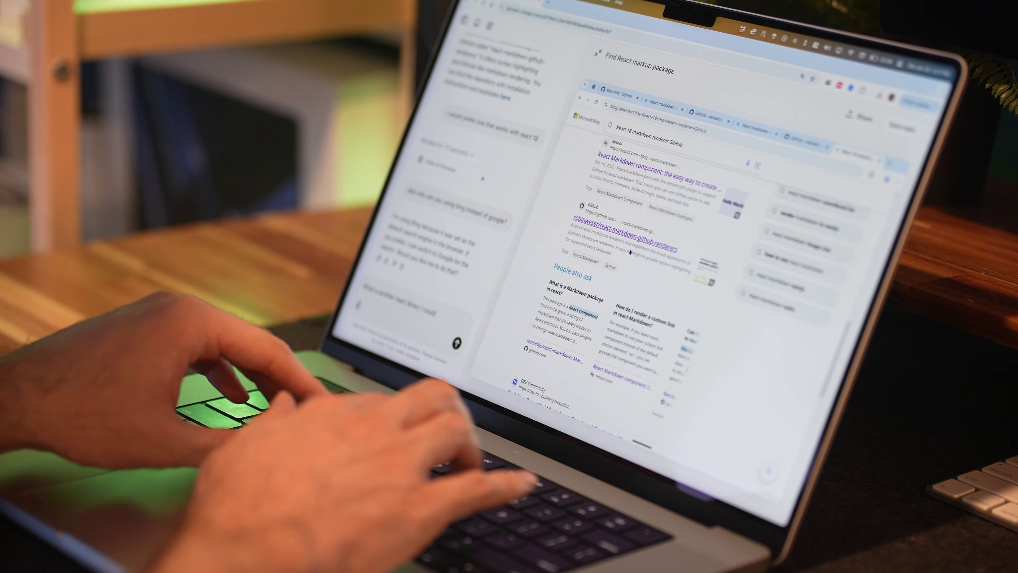
type("ject")
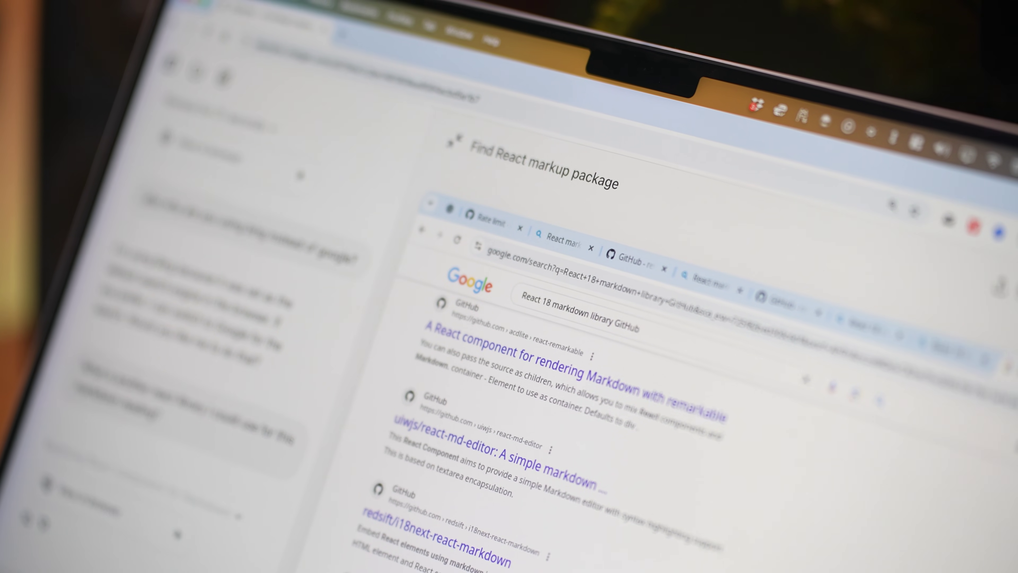
scroll(577, 379, "down", 1)
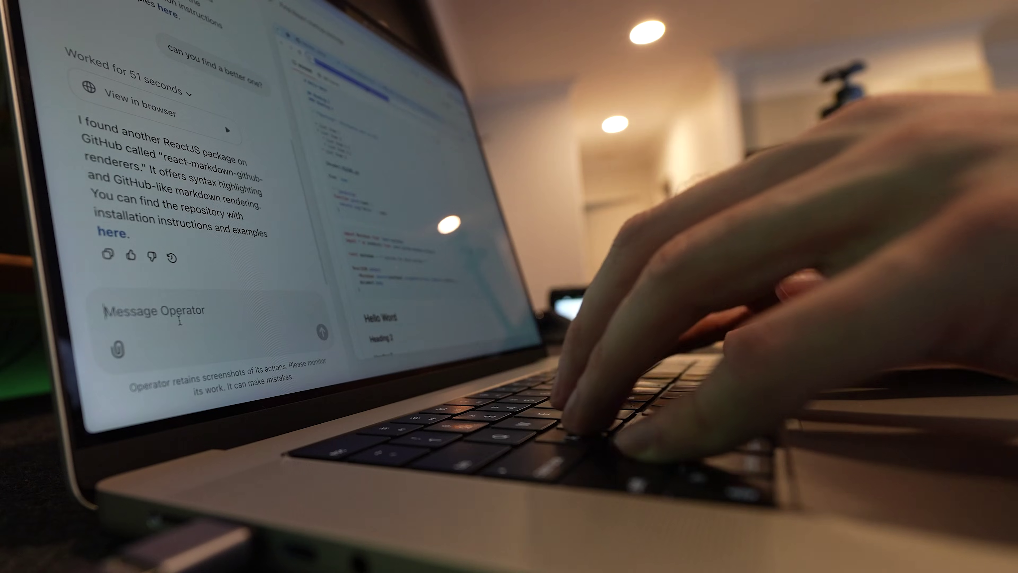
type("I would ")
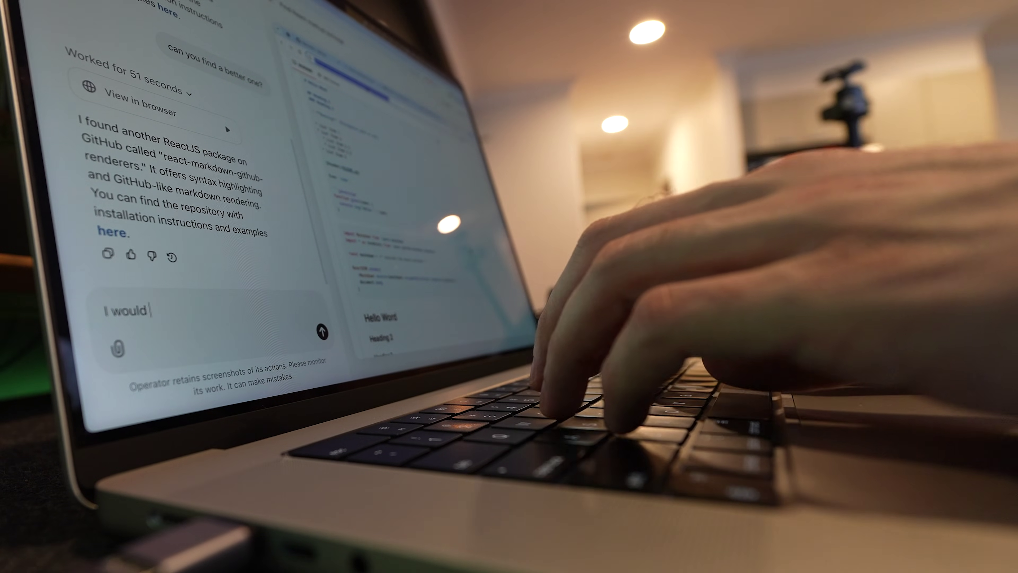
type("prefer one that works")
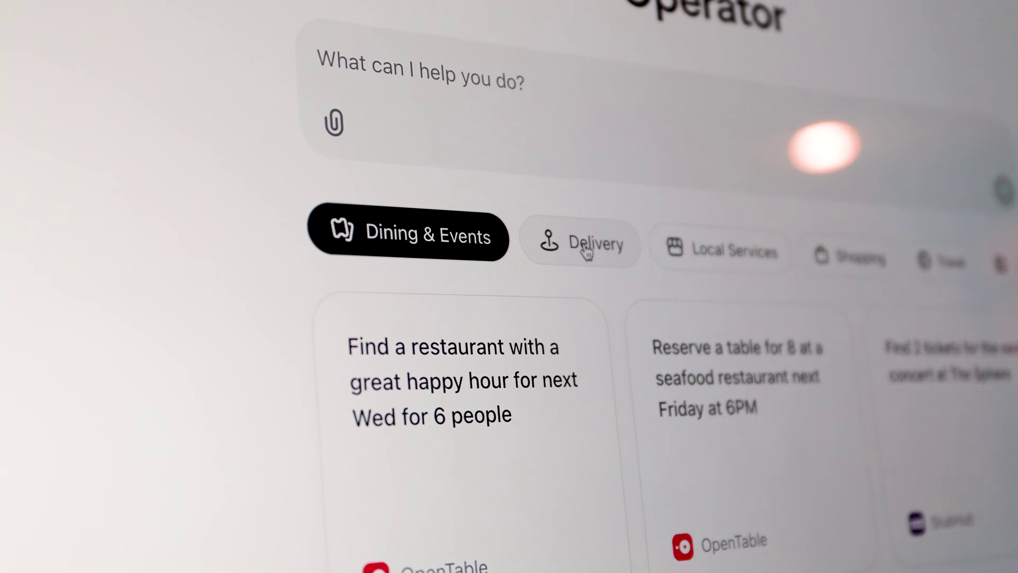
left_click(586, 252)
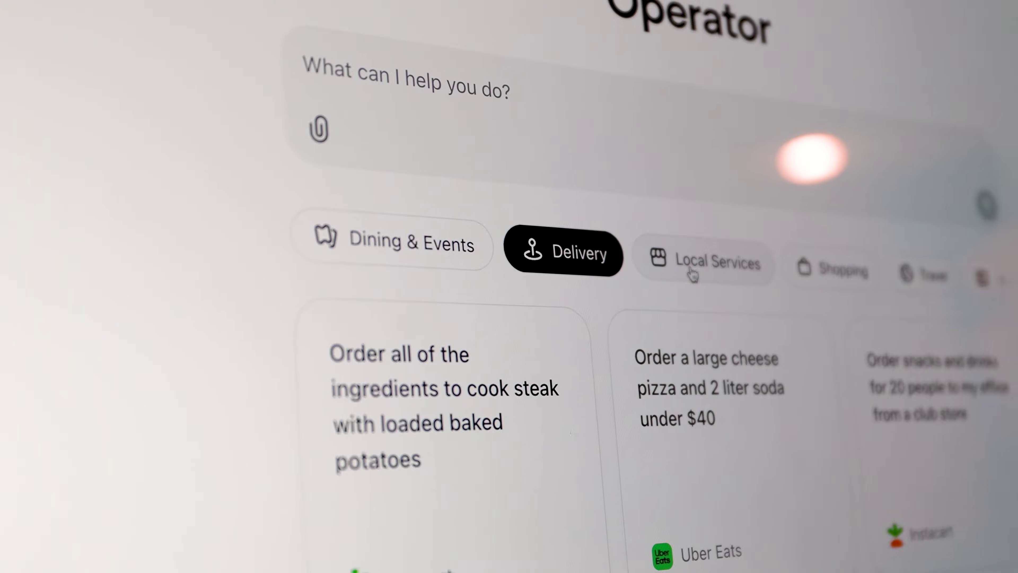
left_click(714, 257)
left_click(571, 244)
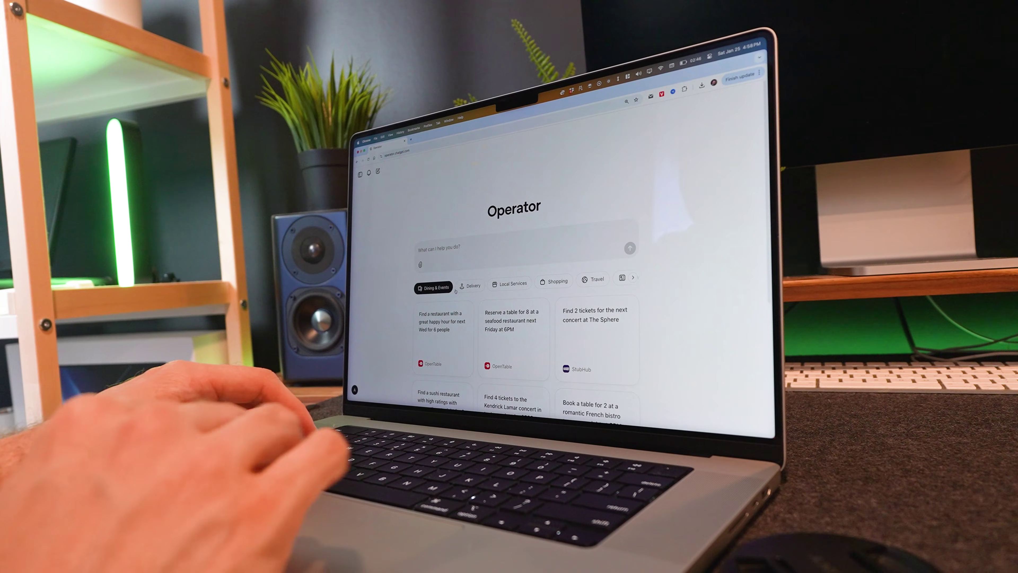
scroll(455, 292, "down", 3)
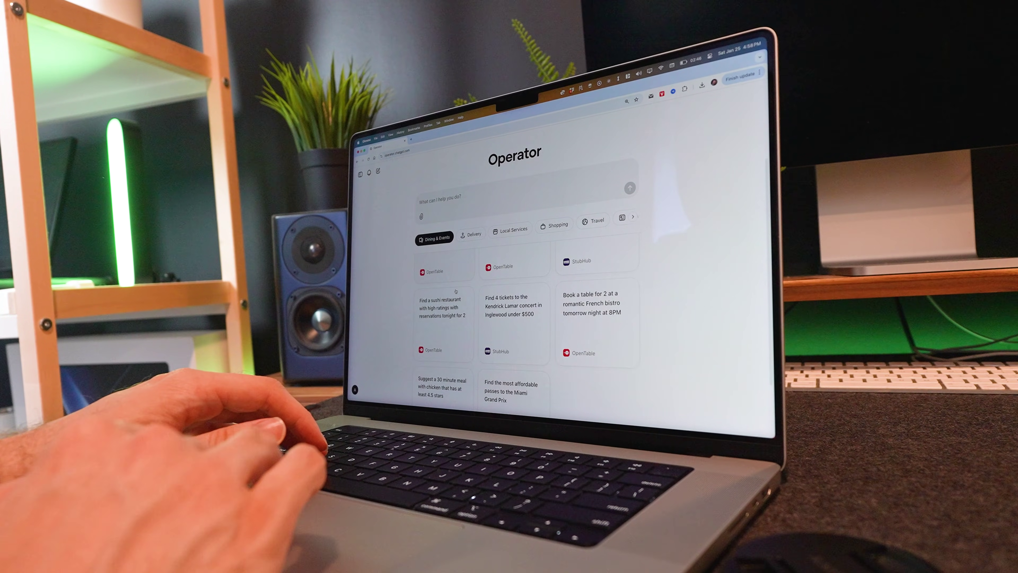